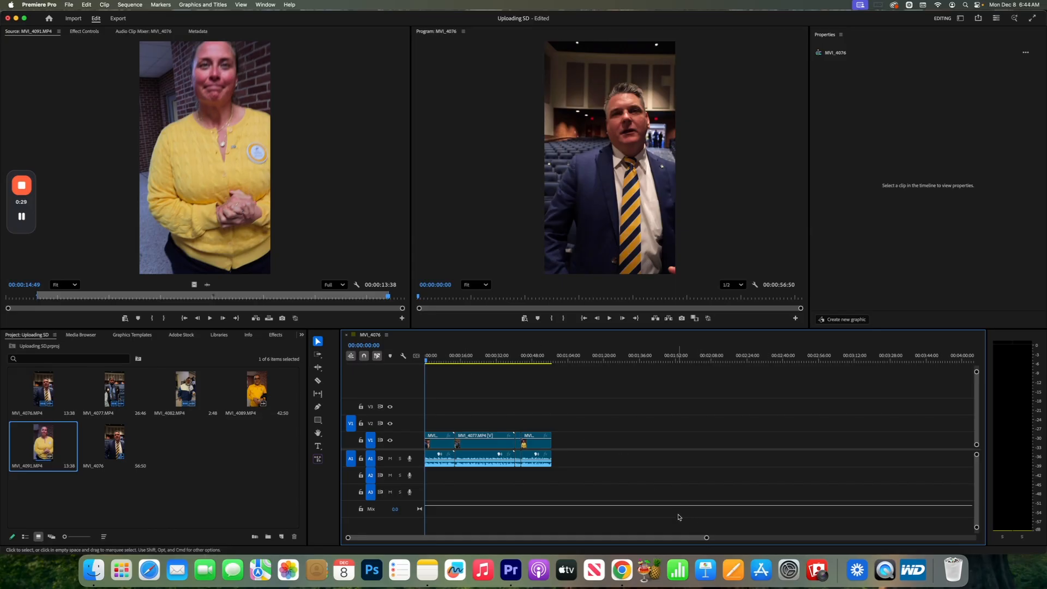
Play the opening of the first clip and stop the playhead at 00:00:03:36.
left_click(707, 538)
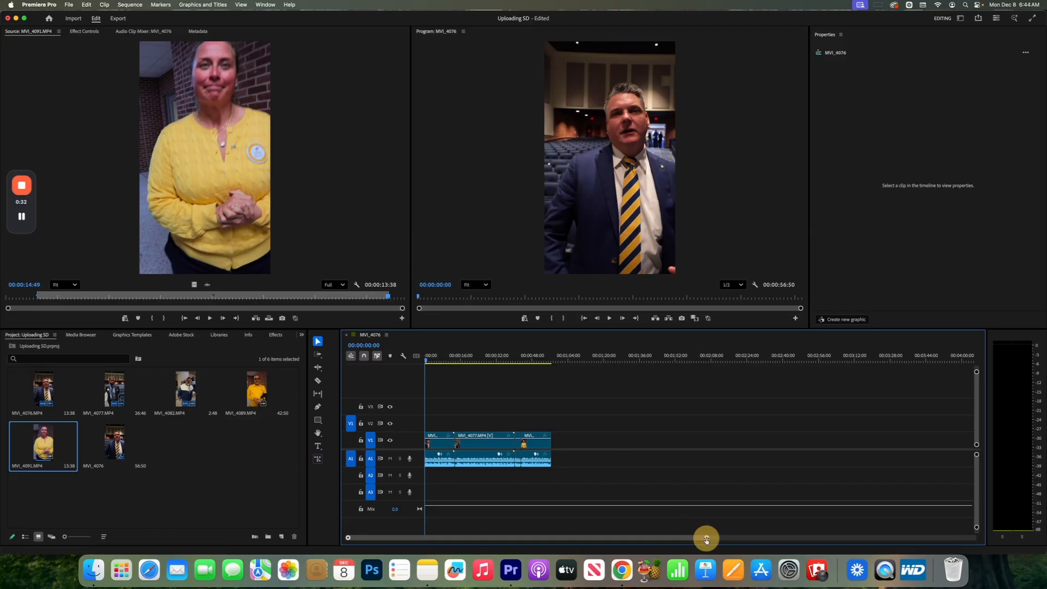
left_click_drag(707, 538, 592, 538)
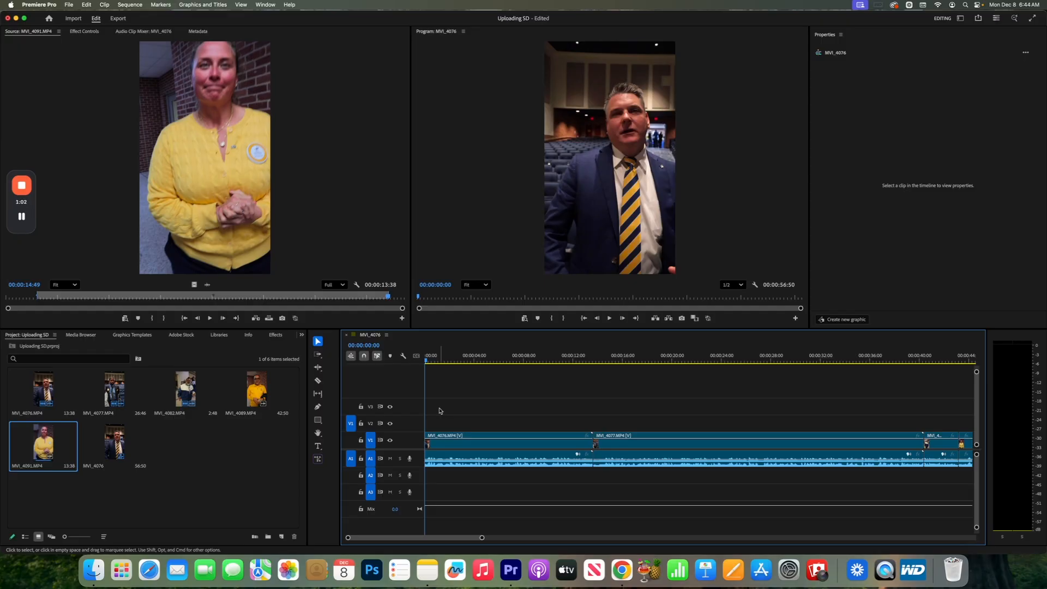
key("space")
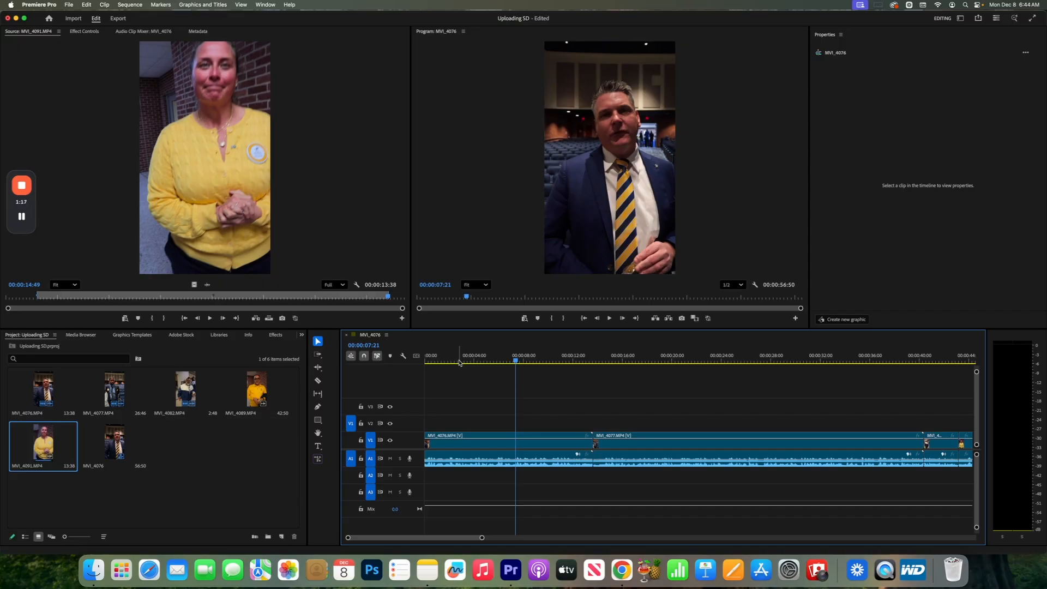
left_click(456, 361)
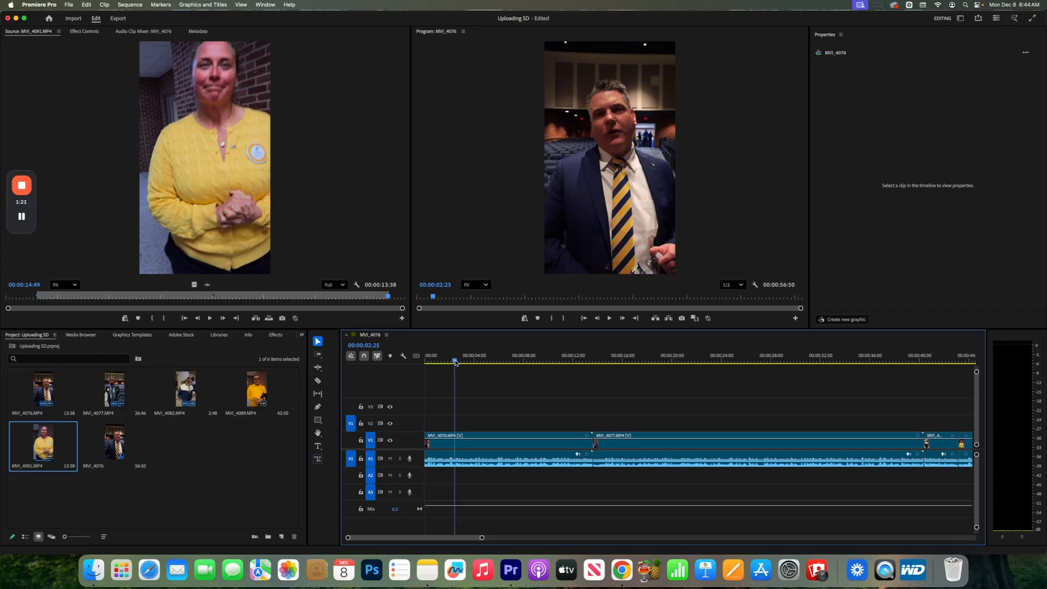
mouse_move(455, 363)
left_mouse_down()
mouse_move(485, 361)
mouse_move(448, 367)
left_mouse_up()
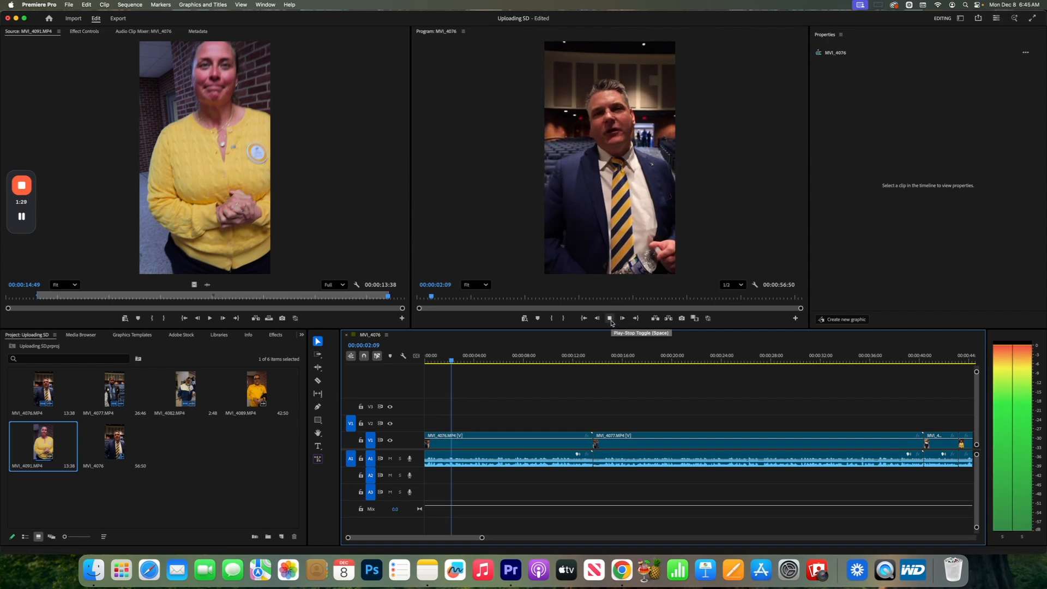
left_click(609, 319)
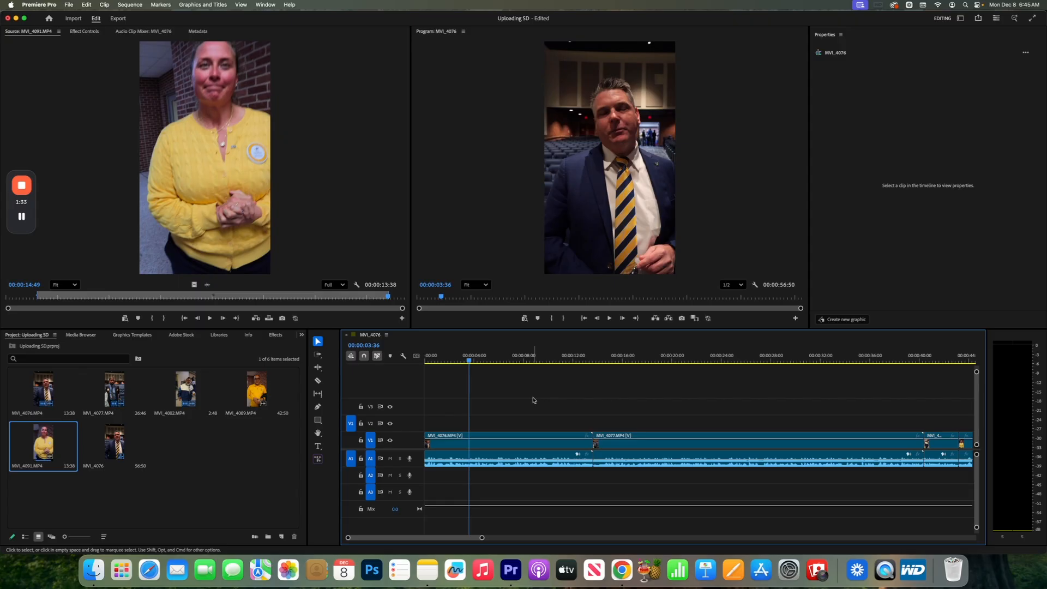
Split the first MVI_4076.MP4 clip at 00:00:03:36 with the Razor tool, returning to the Selection tool.
left_click(485, 449)
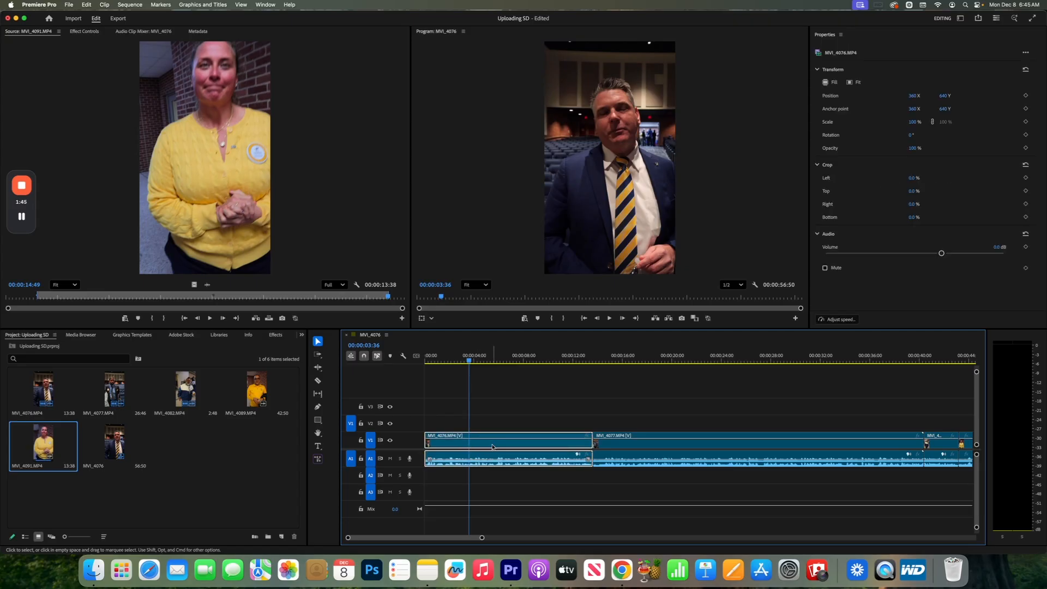
left_click(318, 381)
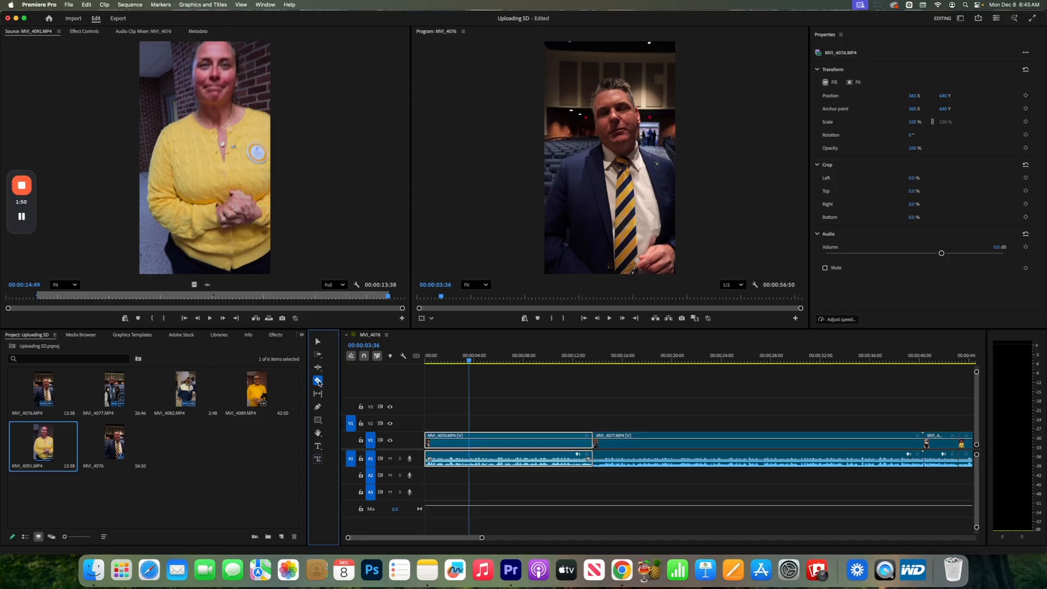
key("v")
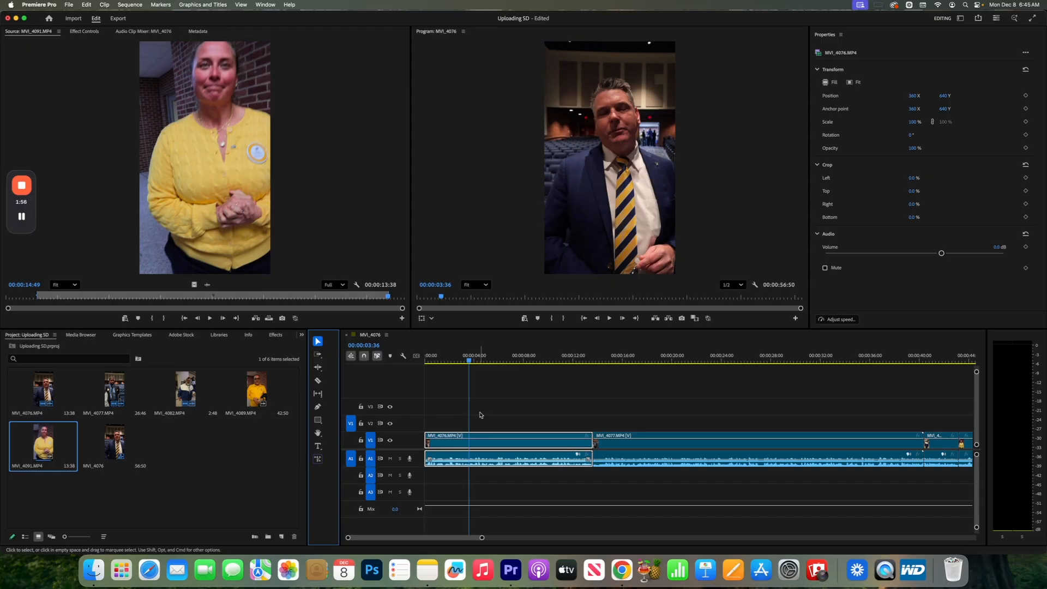
key("c")
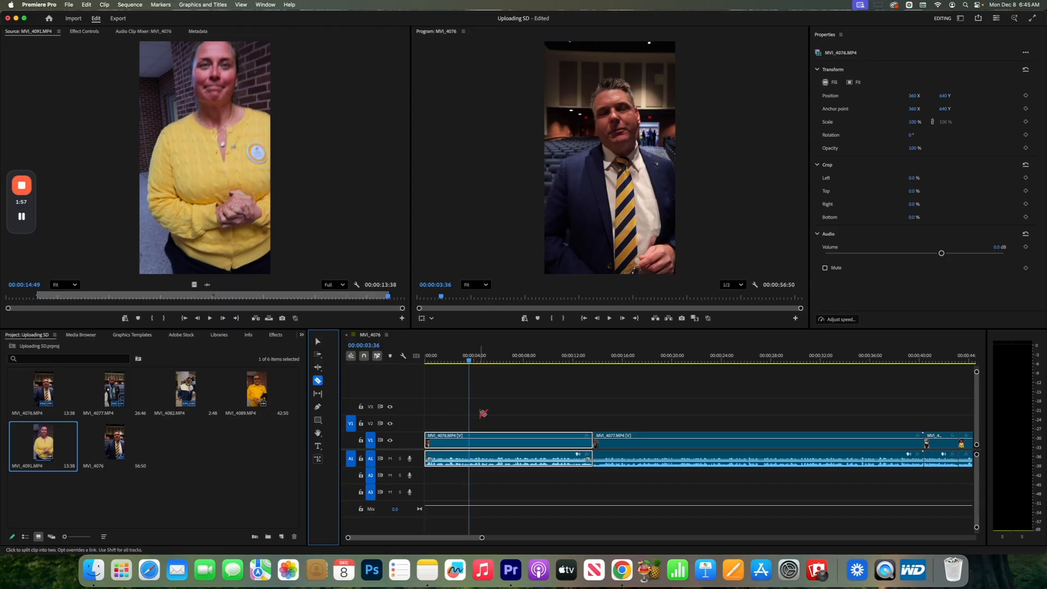
left_click(472, 444)
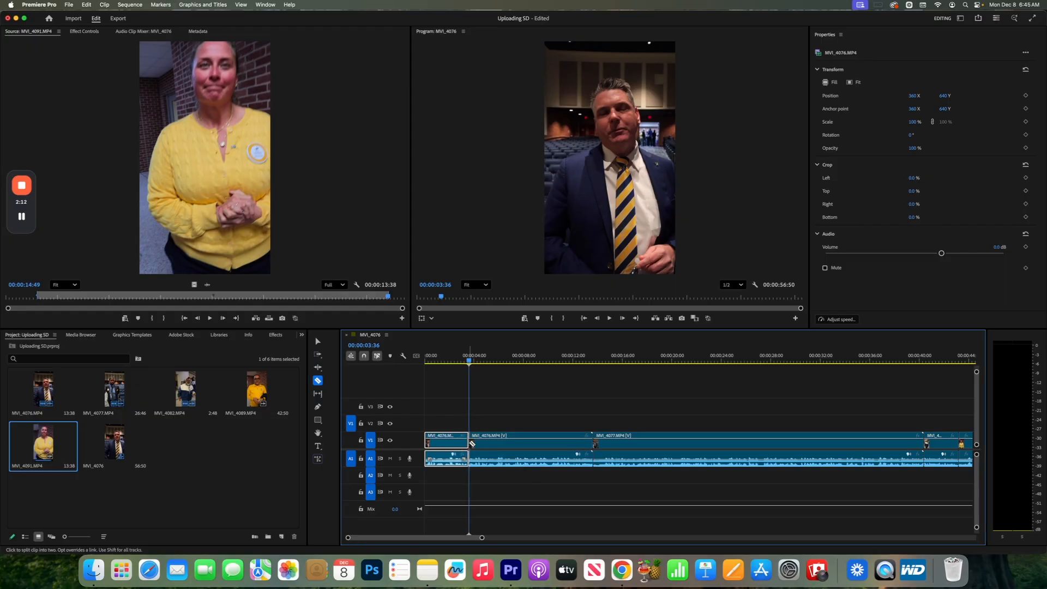
key("v")
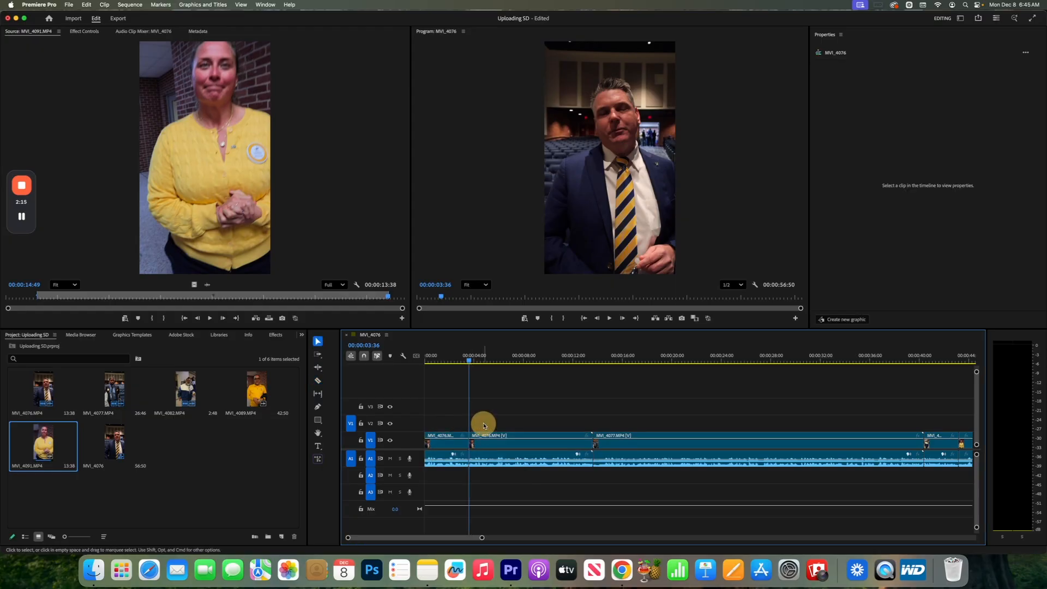
Play across the first cut and split the second MVI_4076.MP4 segment at 00:00:05:38.
left_click(480, 360)
left_click(449, 414)
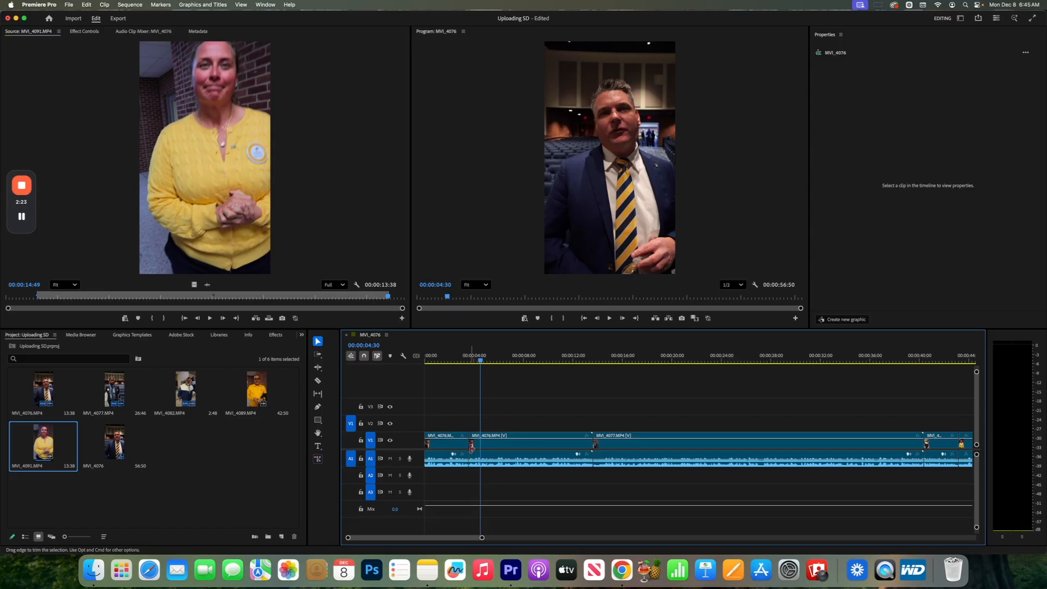
left_click(479, 361)
left_click_drag(479, 361, 461, 361)
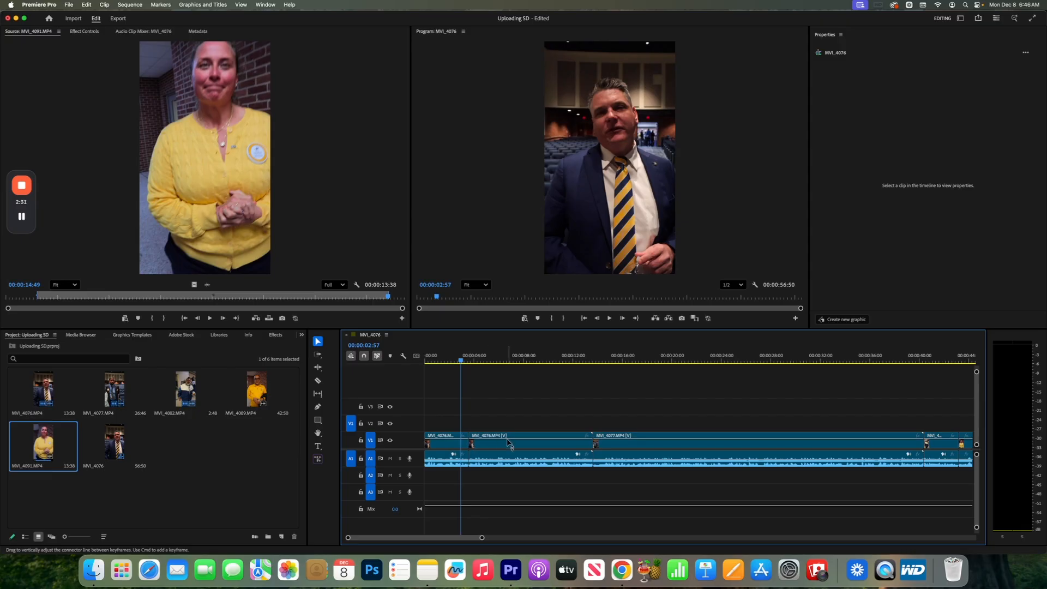
key("space")
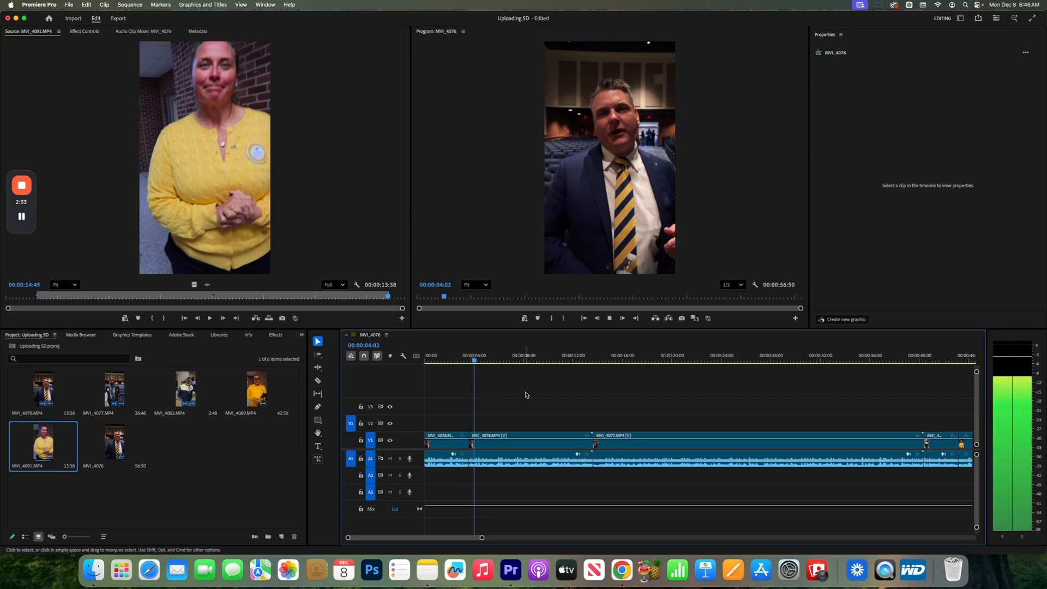
key("space")
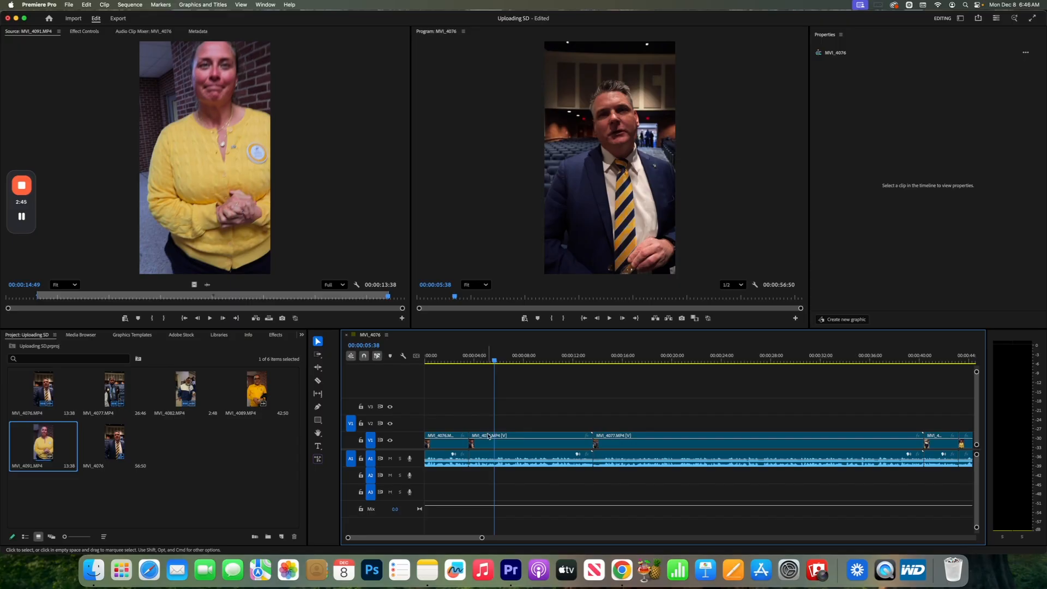
left_click(320, 381)
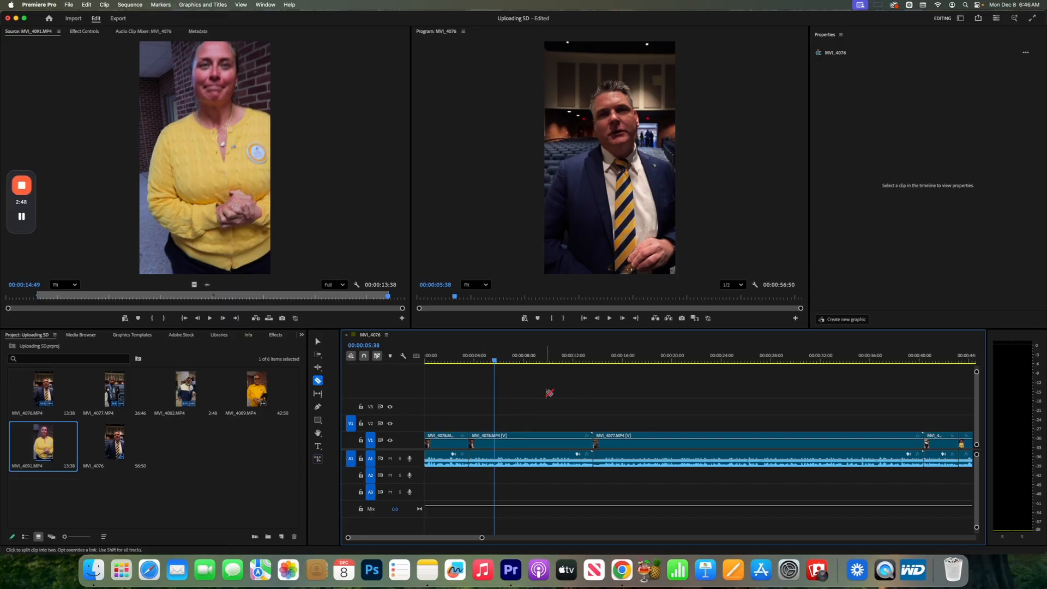
left_click(497, 445)
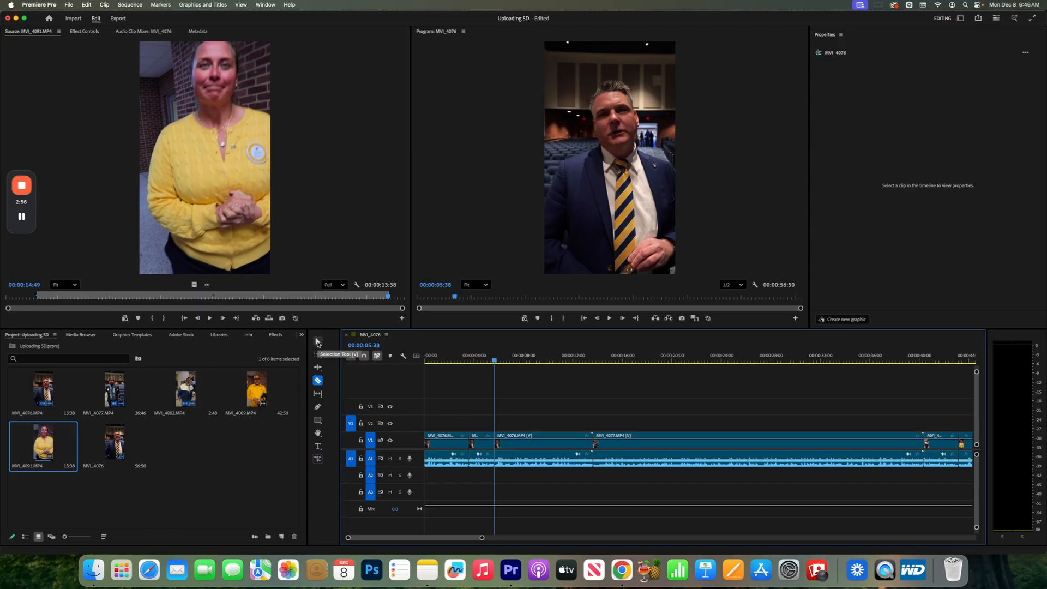
left_click(318, 342)
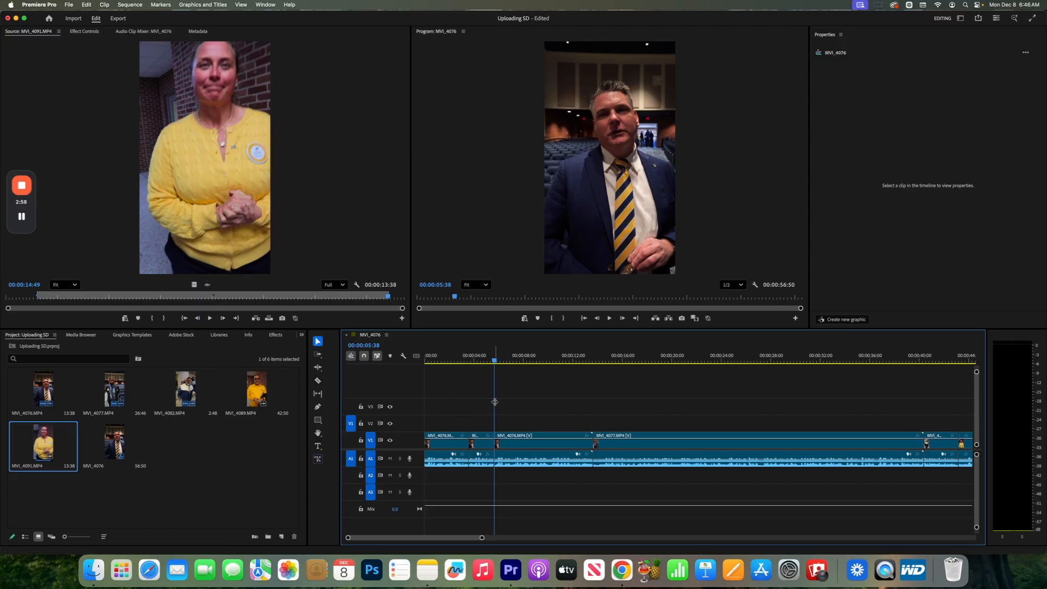
Delete the short middle MVI_4076.MP4 segment between the two cuts, leaving its gap in the timeline.
left_click_drag(495, 363, 522, 360)
left_click_drag(483, 538, 410, 538)
left_click(521, 450)
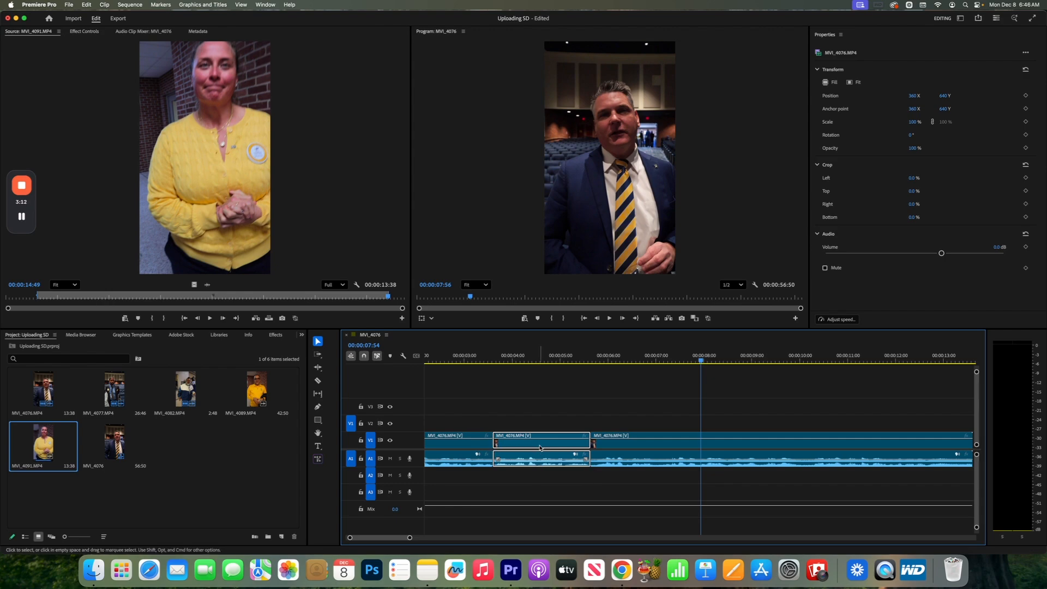
left_click(552, 419)
left_click(542, 447)
key("Delete")
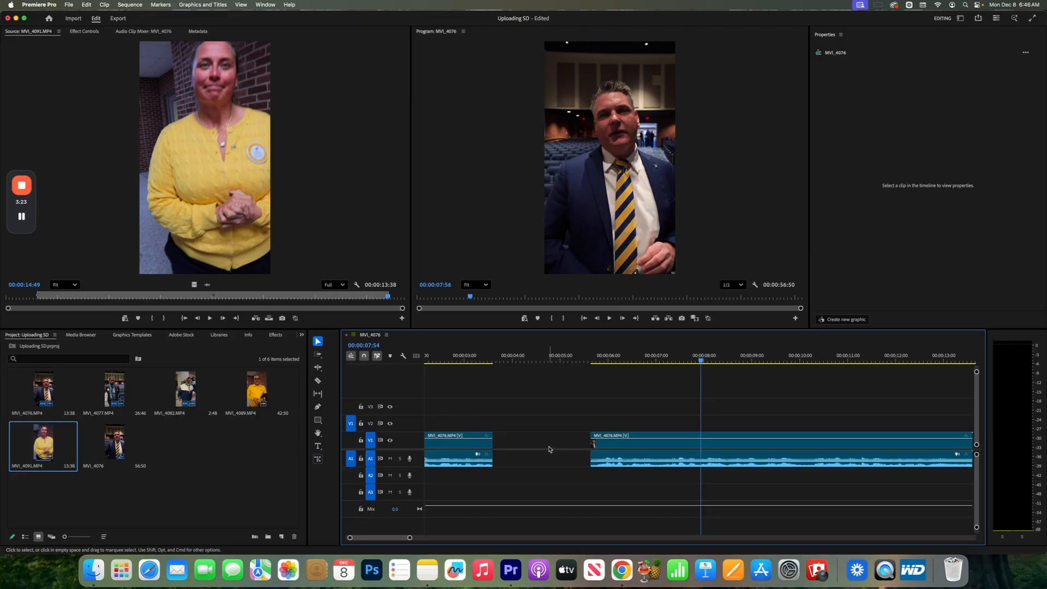
Try to close the gap by moving the following MVI_4076.MP4 segment against the first, and undo the move.
left_click(638, 437)
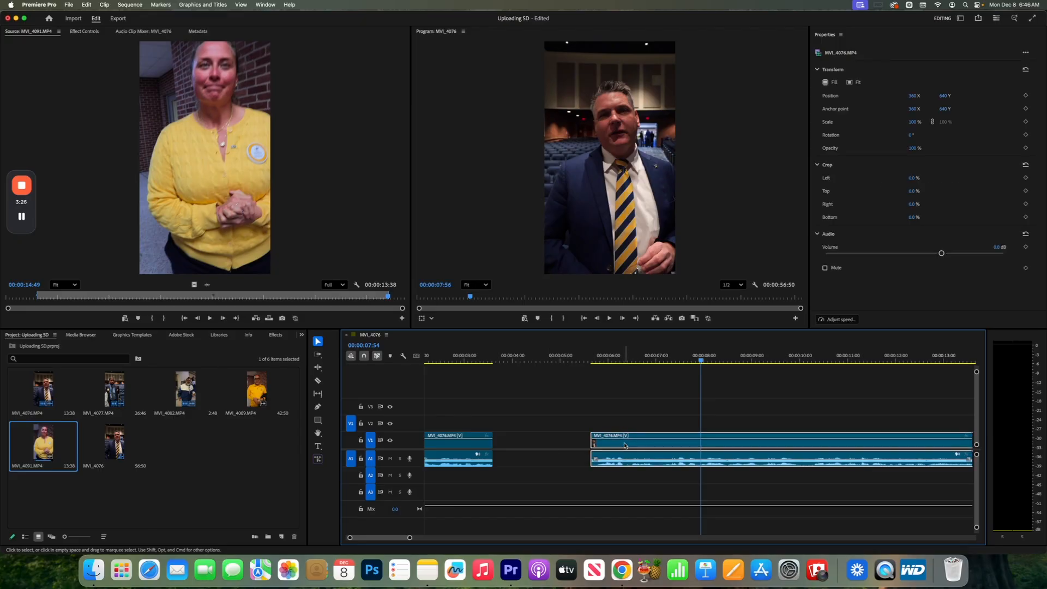
left_click_drag(625, 445, 531, 449)
key("super+z")
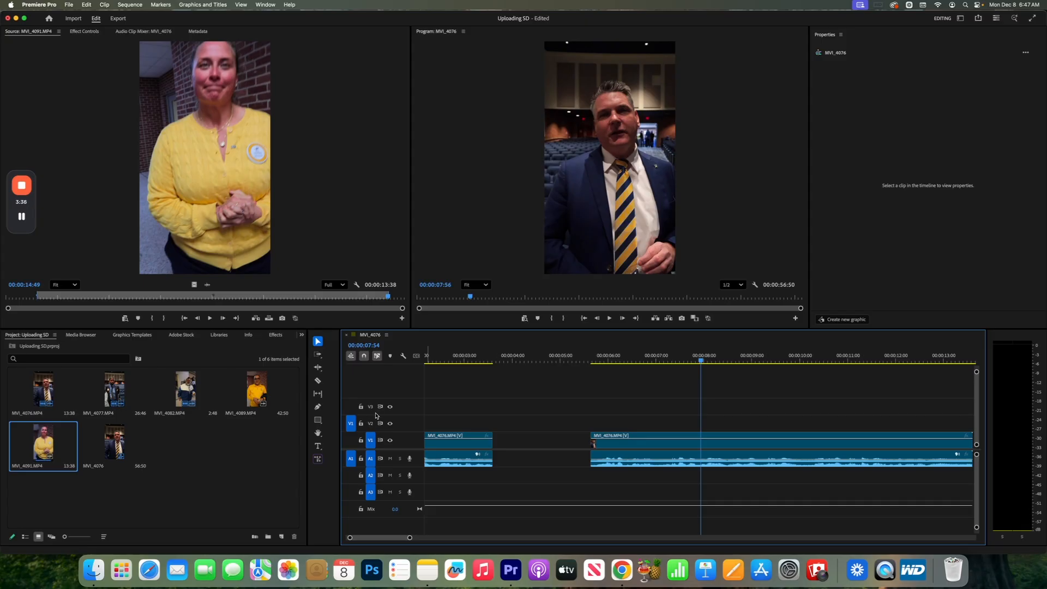
Remove the gap between the two MVI_4076.MP4 segments so all following clips shift earlier, and play across the join.
left_click(539, 445)
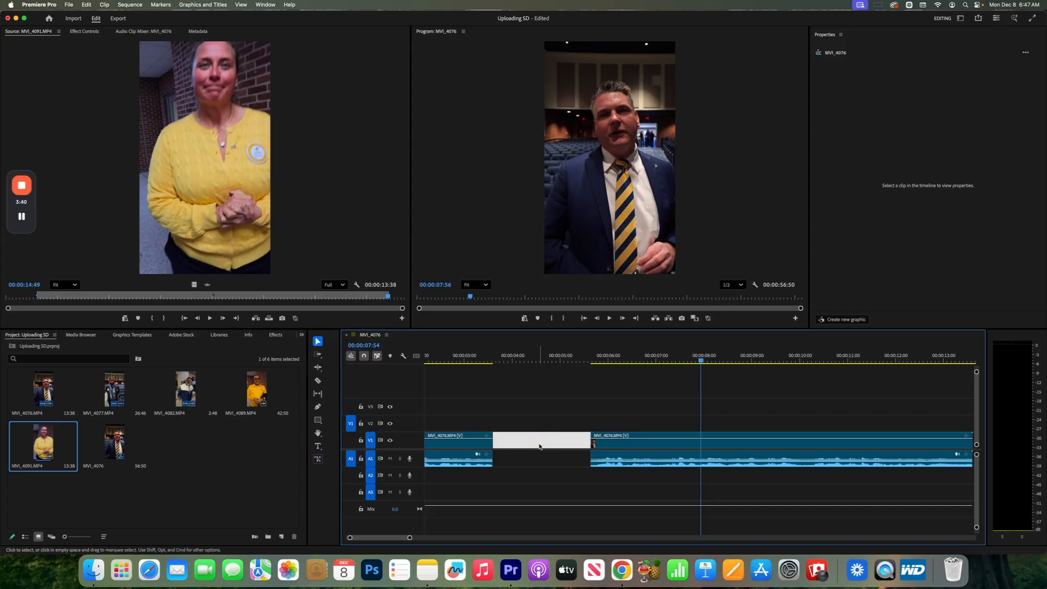
key("Delete")
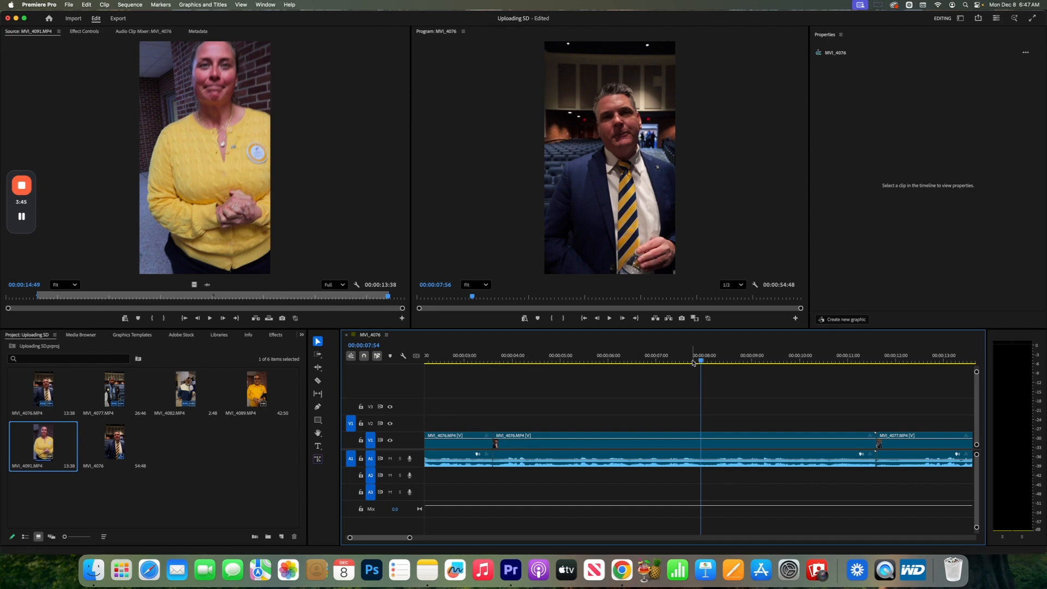
left_click_drag(697, 361, 458, 375)
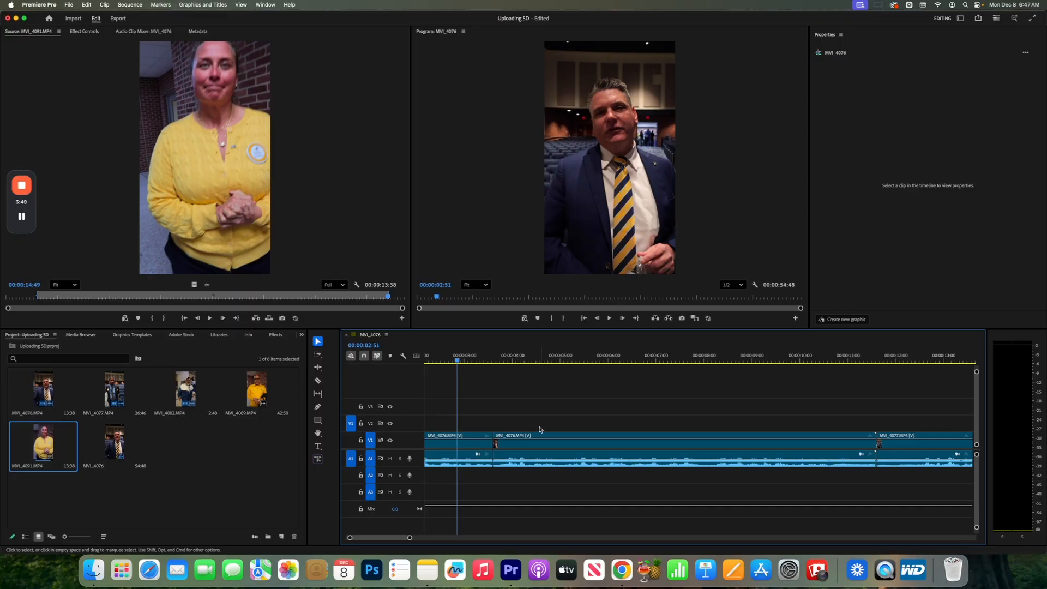
key("space")
key("space")
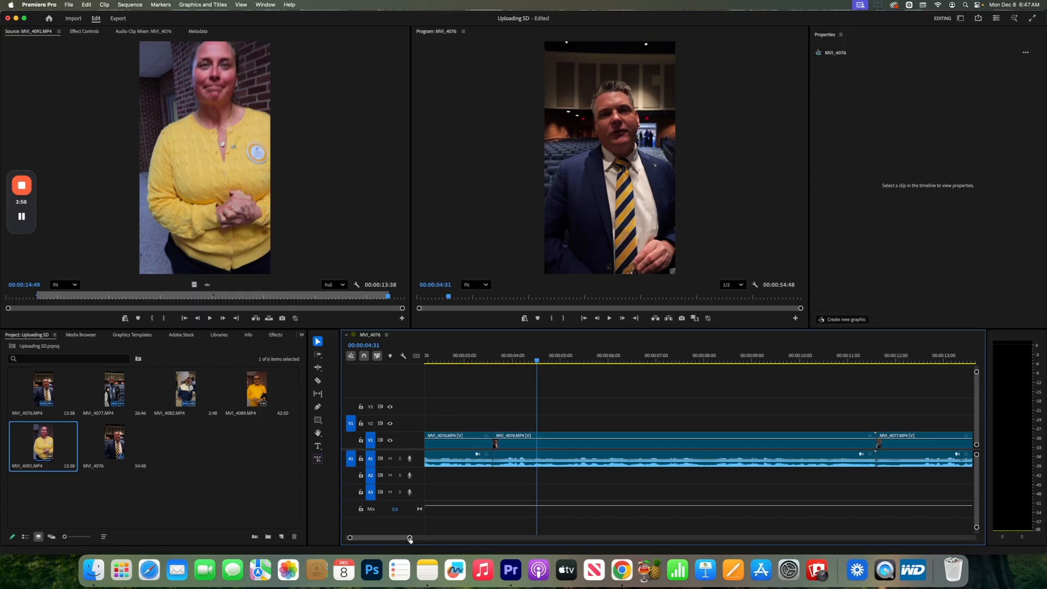
Examine the join between the two MVI_4076.MP4 segments frame by frame, replaying it from 00:00:03:14 and 00:00:03:32.
left_click_drag(410, 539, 361, 538)
left_click(732, 359)
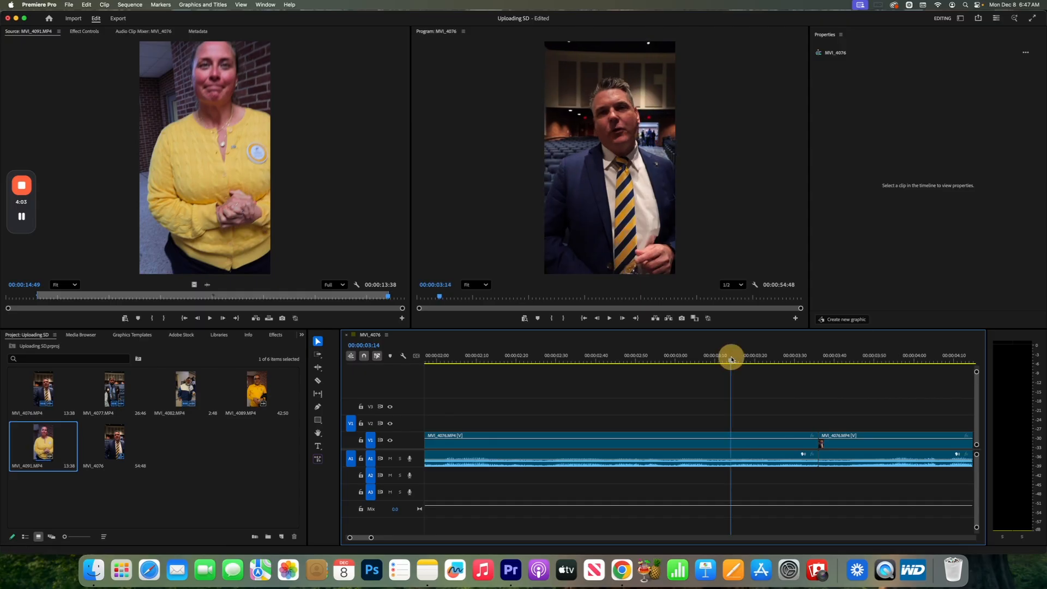
key("space")
key("space")
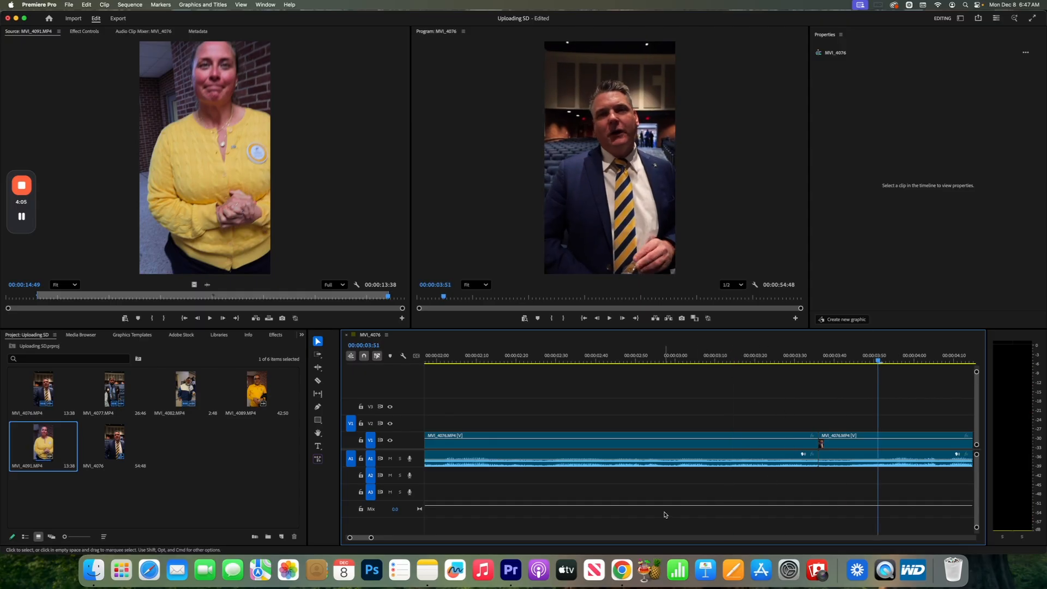
left_click_drag(371, 539, 360, 539)
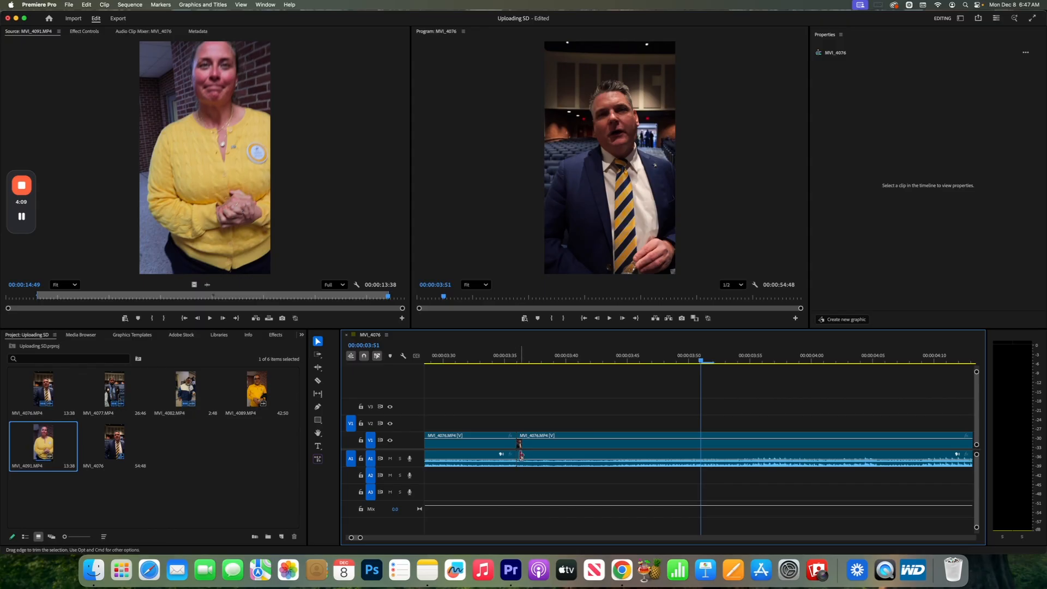
left_click(467, 360)
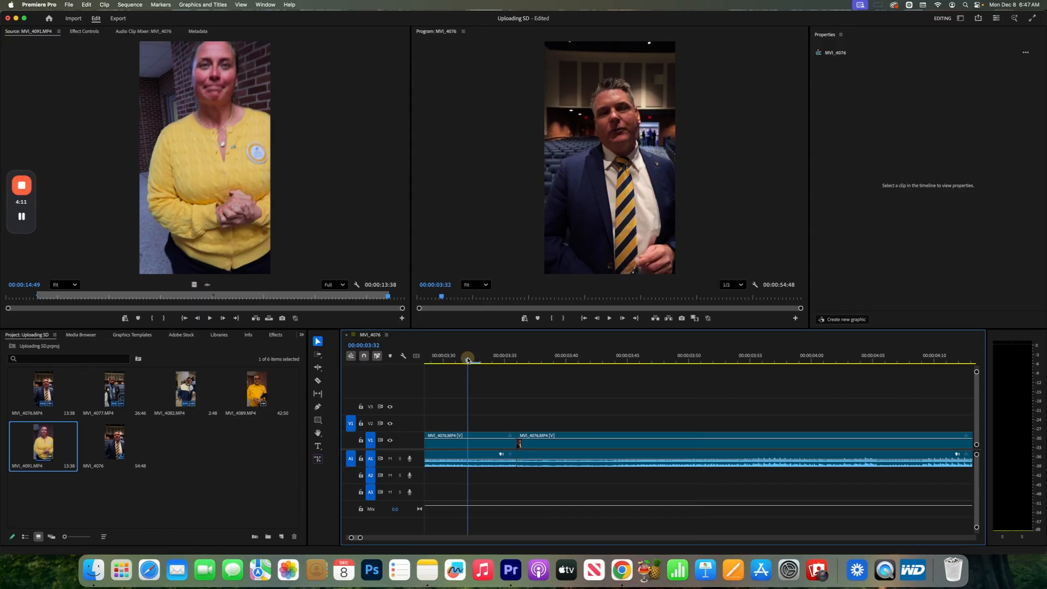
key("space")
key("space")
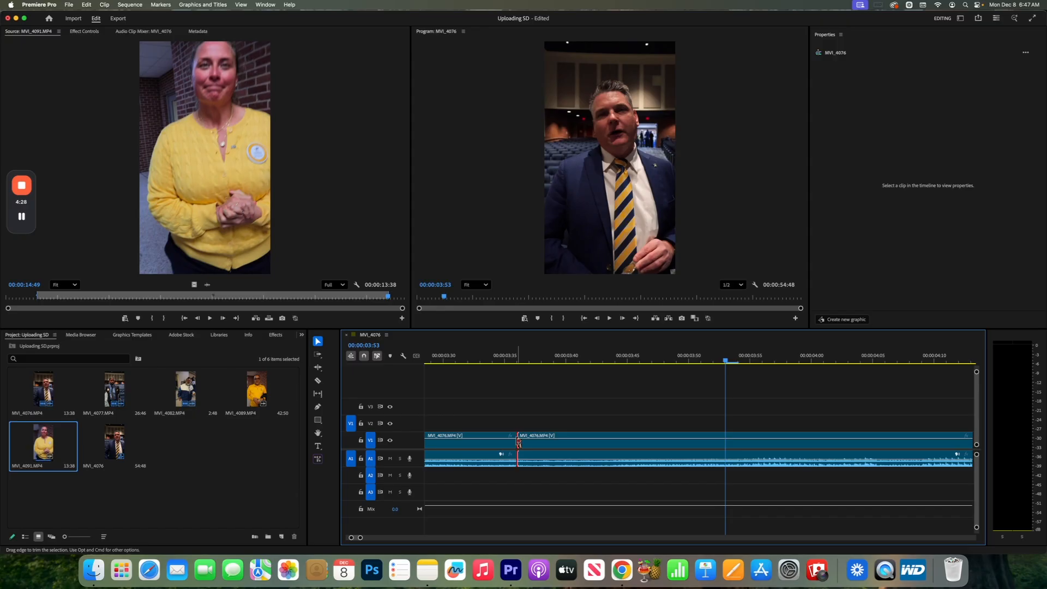
Trim about one frame off the start of the second MVI_4076.MP4 segment and remove the resulting gap.
left_click_drag(519, 443, 530, 441)
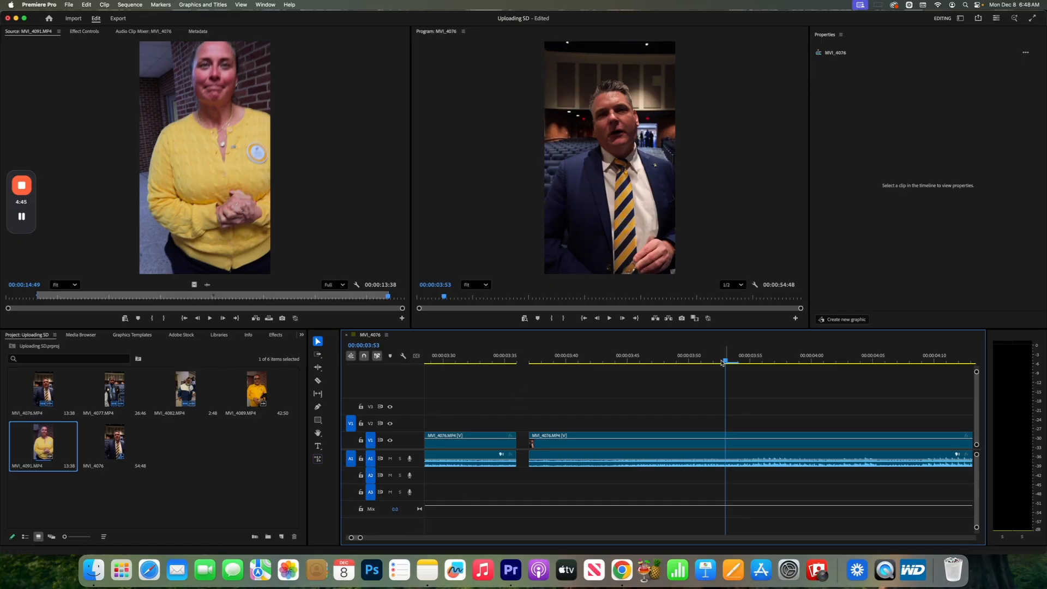
left_click_drag(726, 362, 565, 364)
left_click(525, 446)
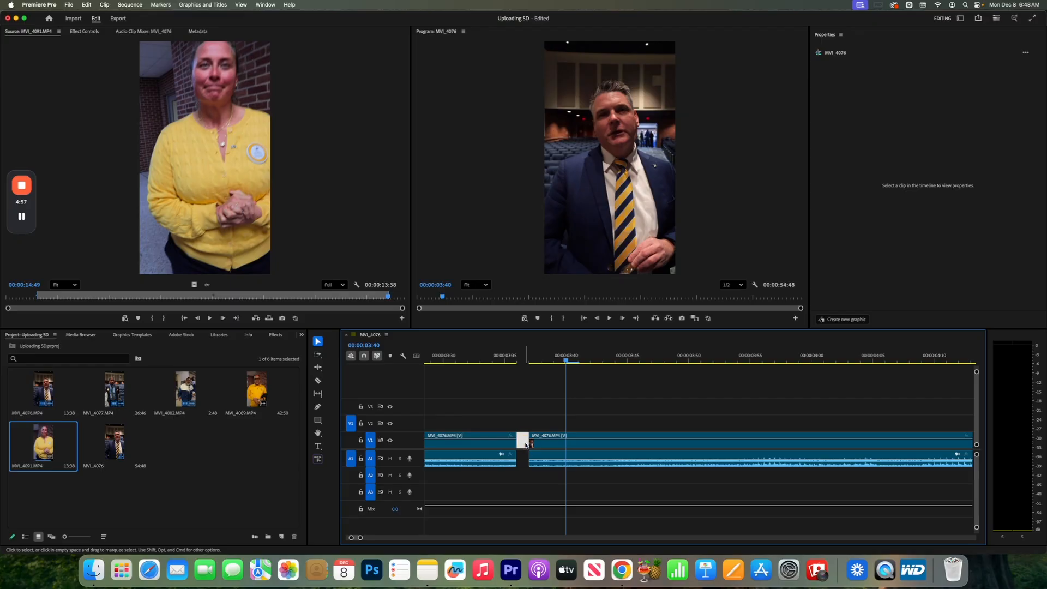
key("Delete")
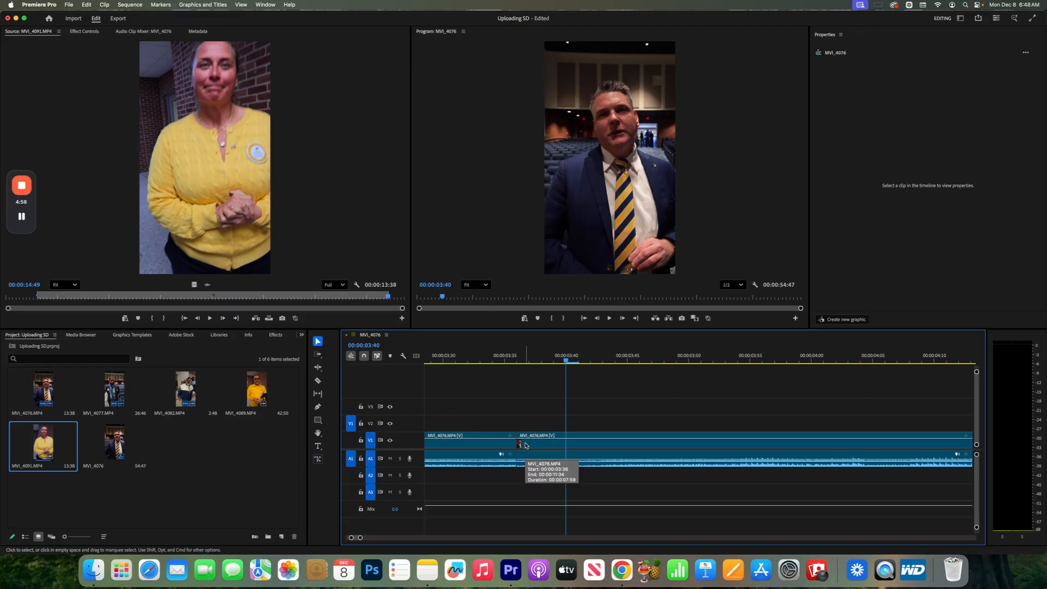
Play across the join between the two MVI_4076.MP4 segments again, restarting from about 00:00:03:25, to check the cut.
left_click(444, 355)
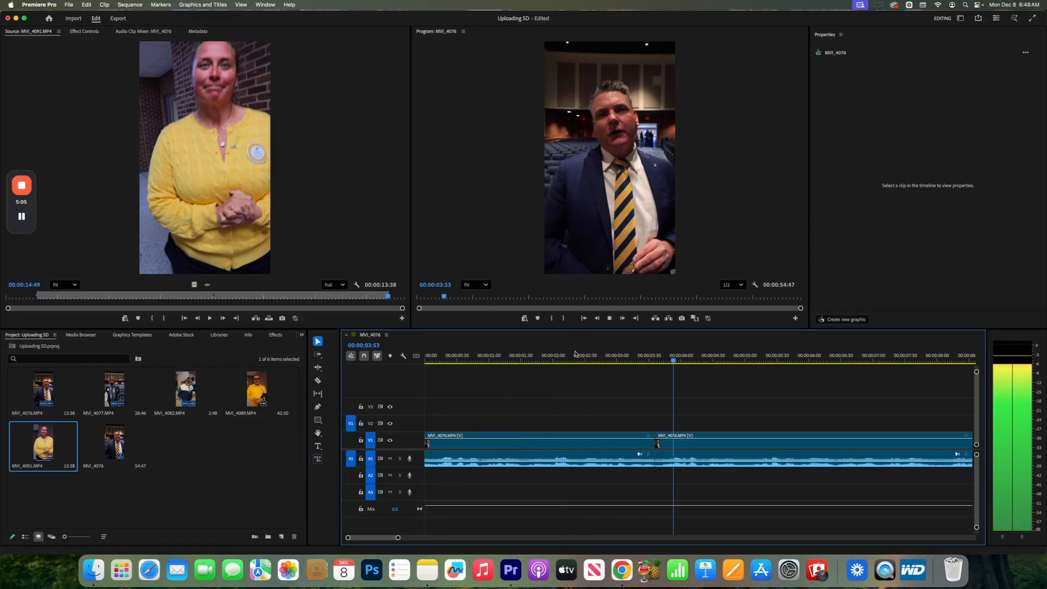
left_click_drag(398, 539, 362, 539)
left_click_drag(358, 539, 355, 542)
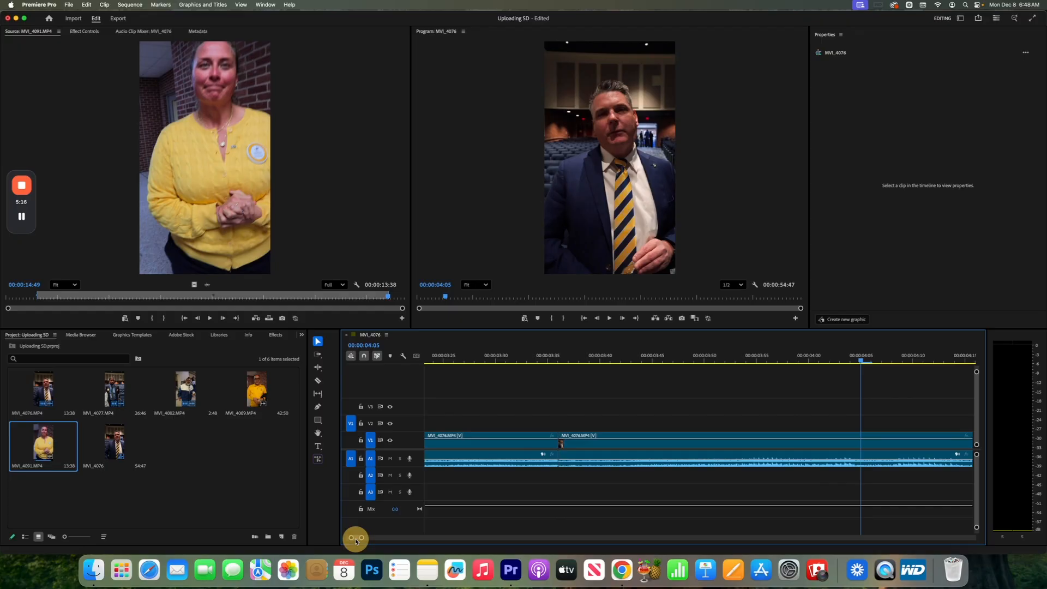
left_click(449, 347)
left_click(448, 354)
key("space")
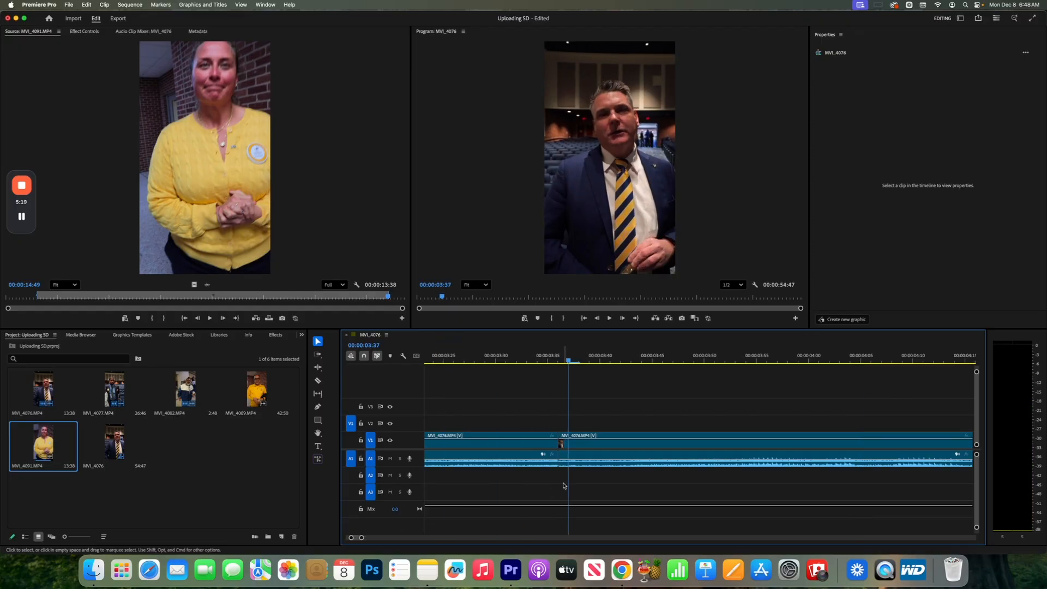
Shorten the end of the first MVI_4076.MP4 segment by about three frames with the gap closed, and replay the join.
left_click_drag(557, 442, 527, 442)
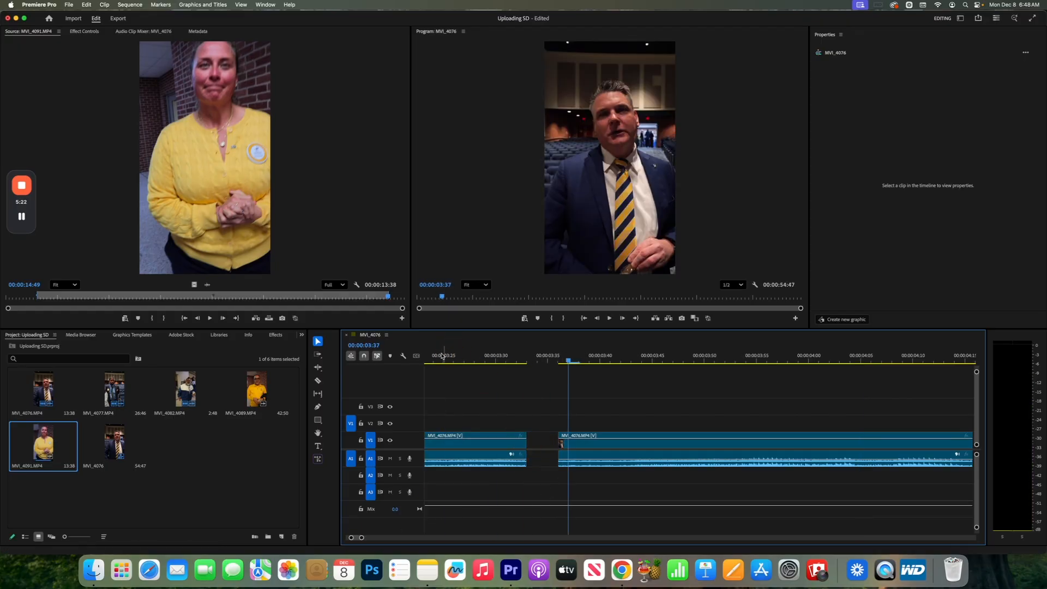
left_click(537, 443)
key("Delete")
left_click(446, 354)
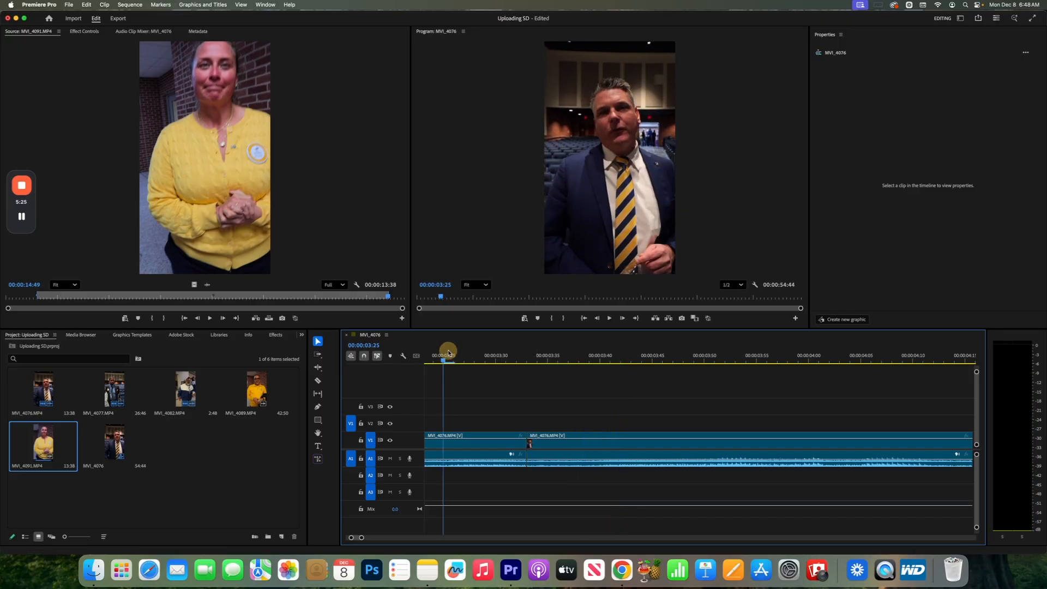
key("space")
key("space")
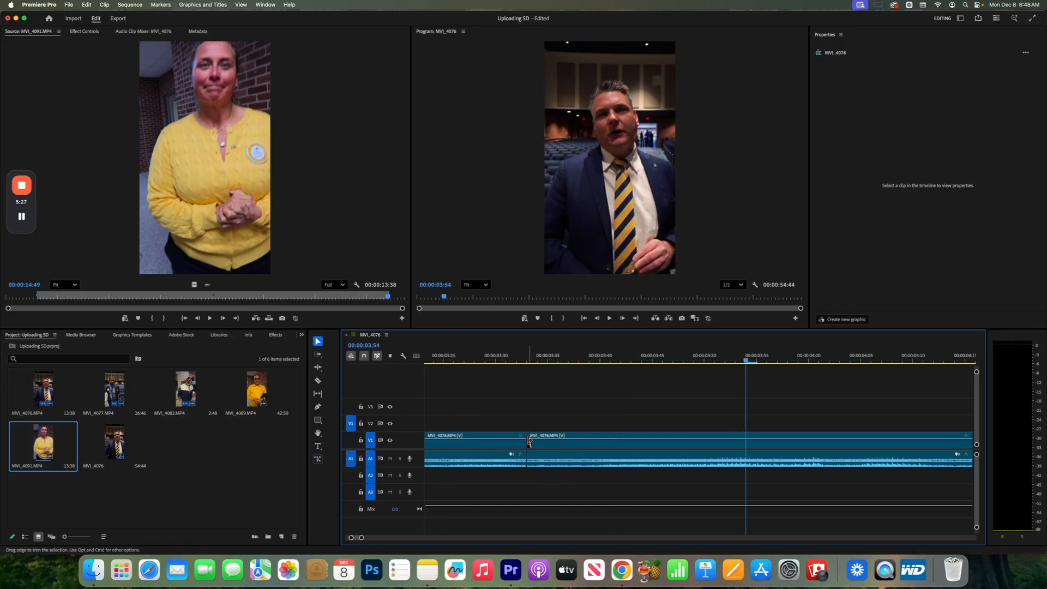
Roll the edit point between the two MVI_4076.MP4 segments about two frames later and play across it.
left_click_drag(529, 442, 545, 443)
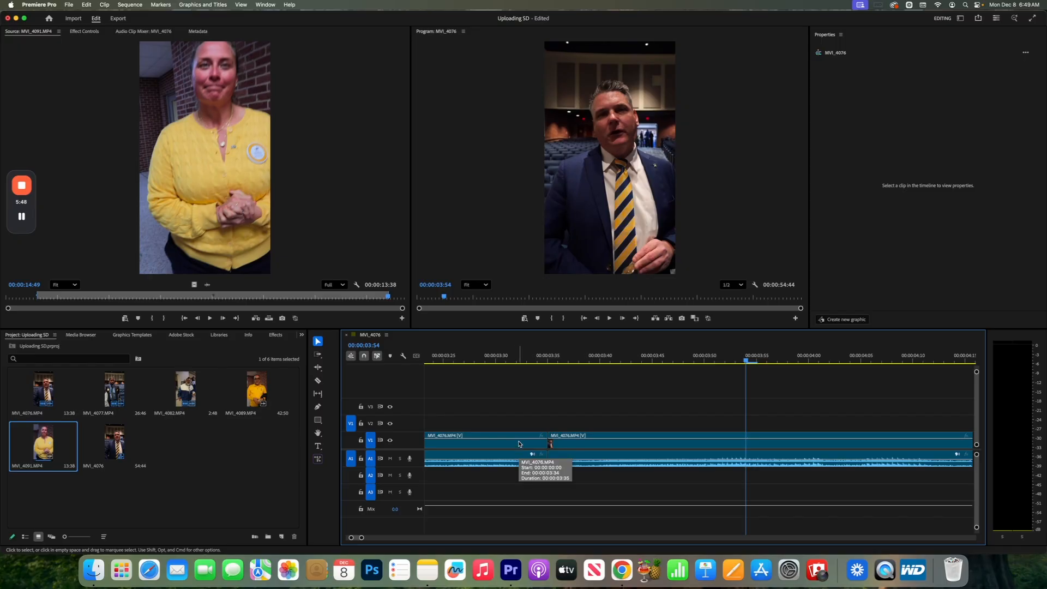
left_click(504, 357)
key("space")
key("space")
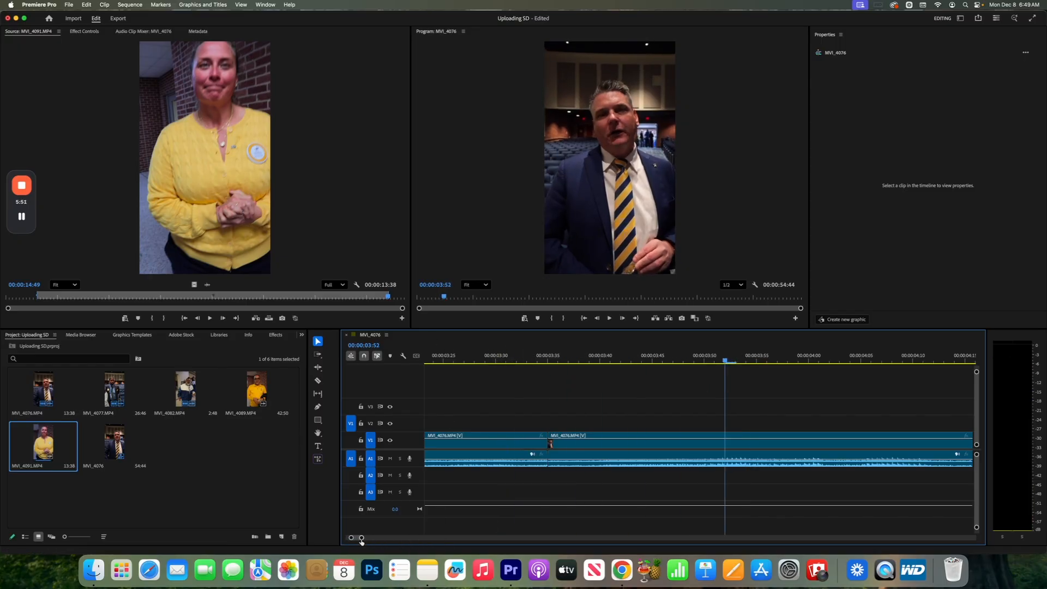
Play the sequence from midway through the first MVI_4076.MP4 segment into the second to review the join in context.
left_click_drag(361, 538, 419, 537)
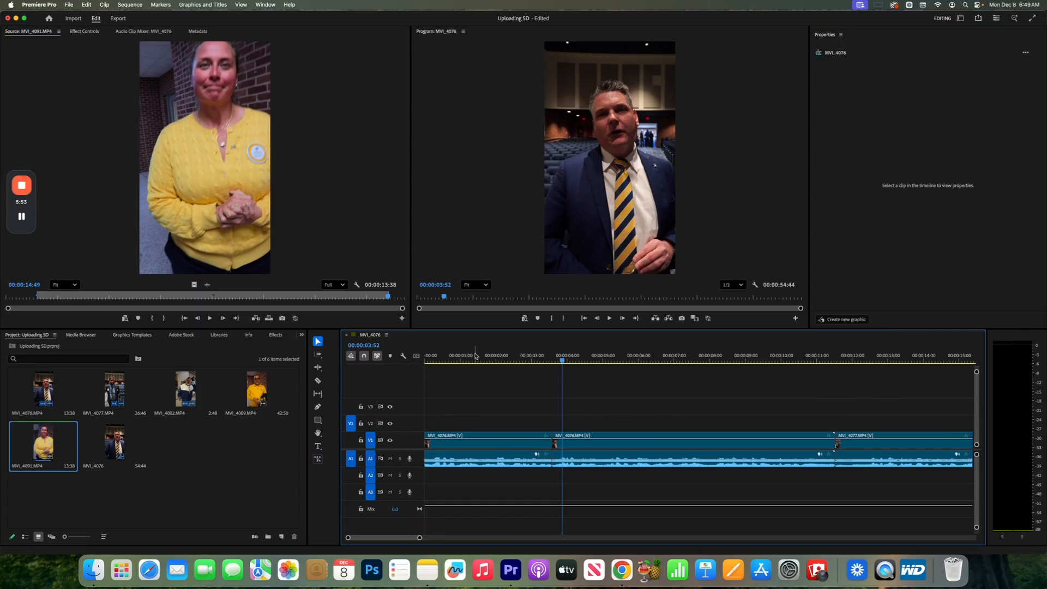
left_click(475, 355)
key("space")
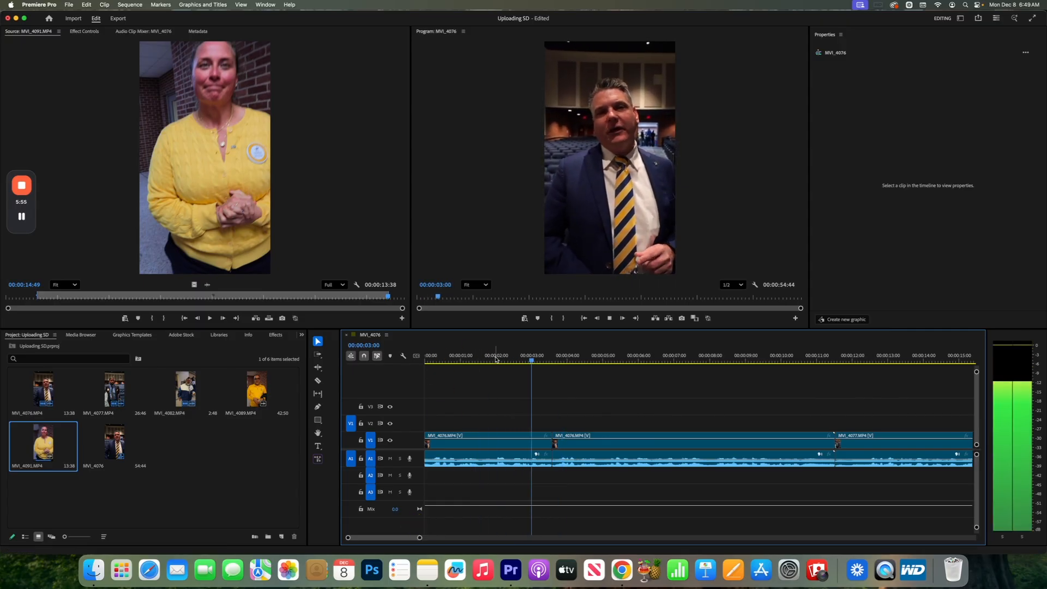
key("space")
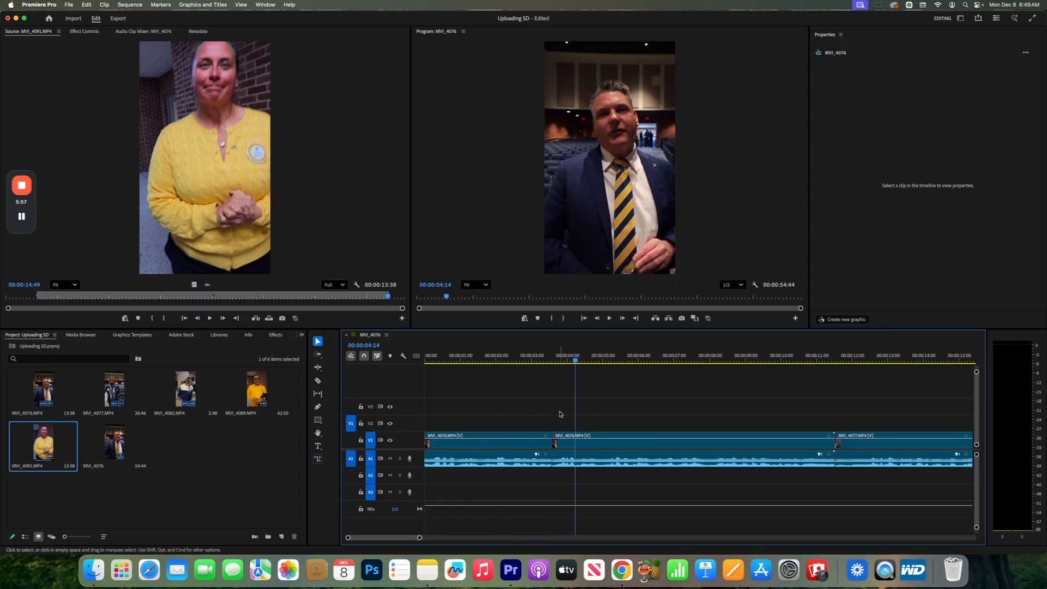
left_click_drag(420, 537, 460, 539)
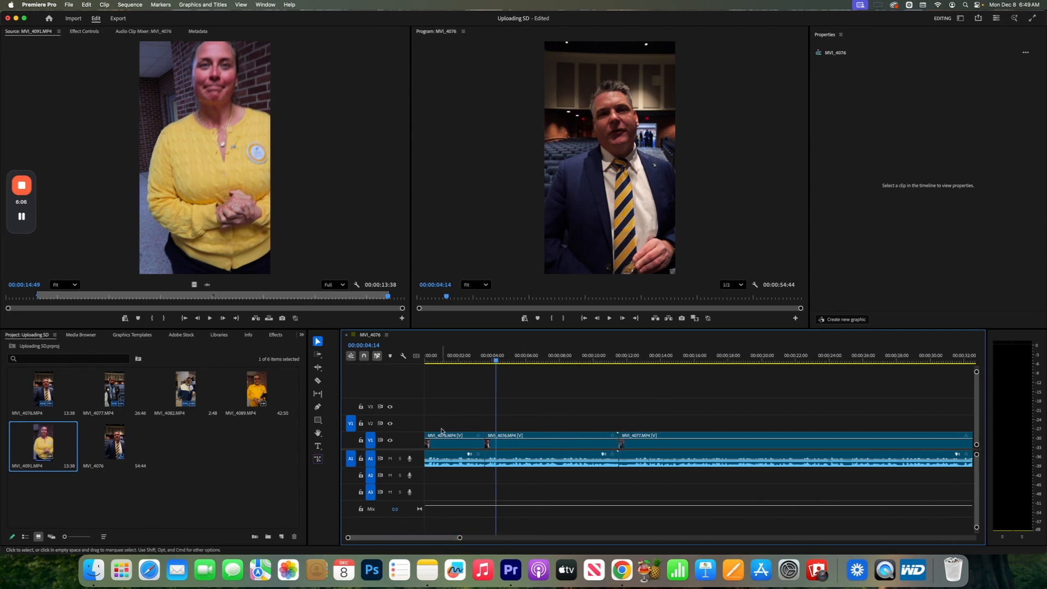